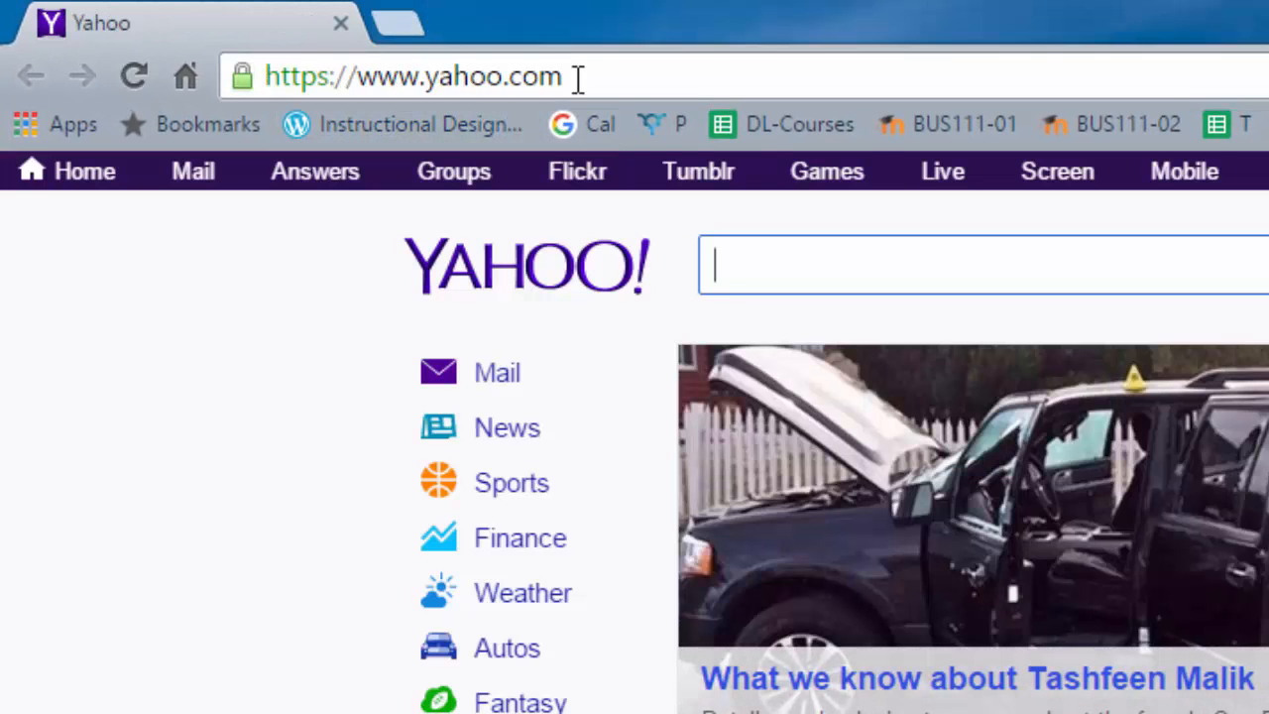
# Run a Google search for 'office for students' and review the result addresses
pyautogui.click(580, 76)
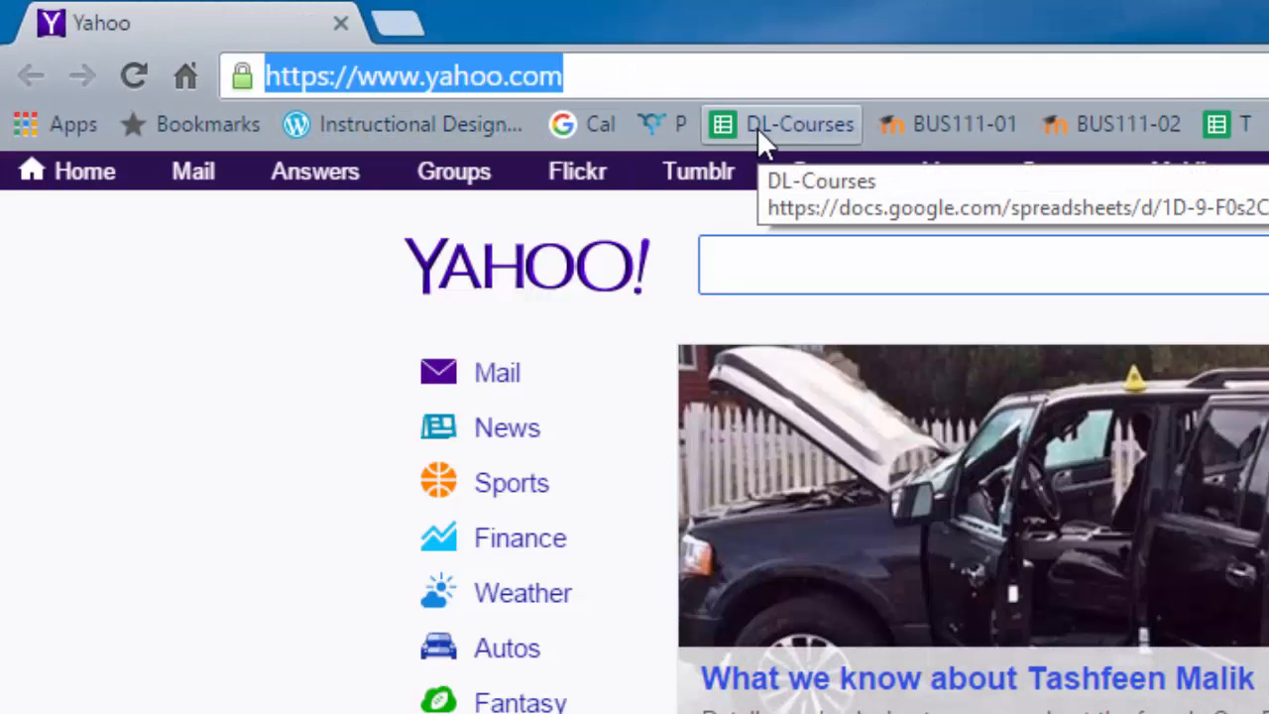
pyautogui.write('o')
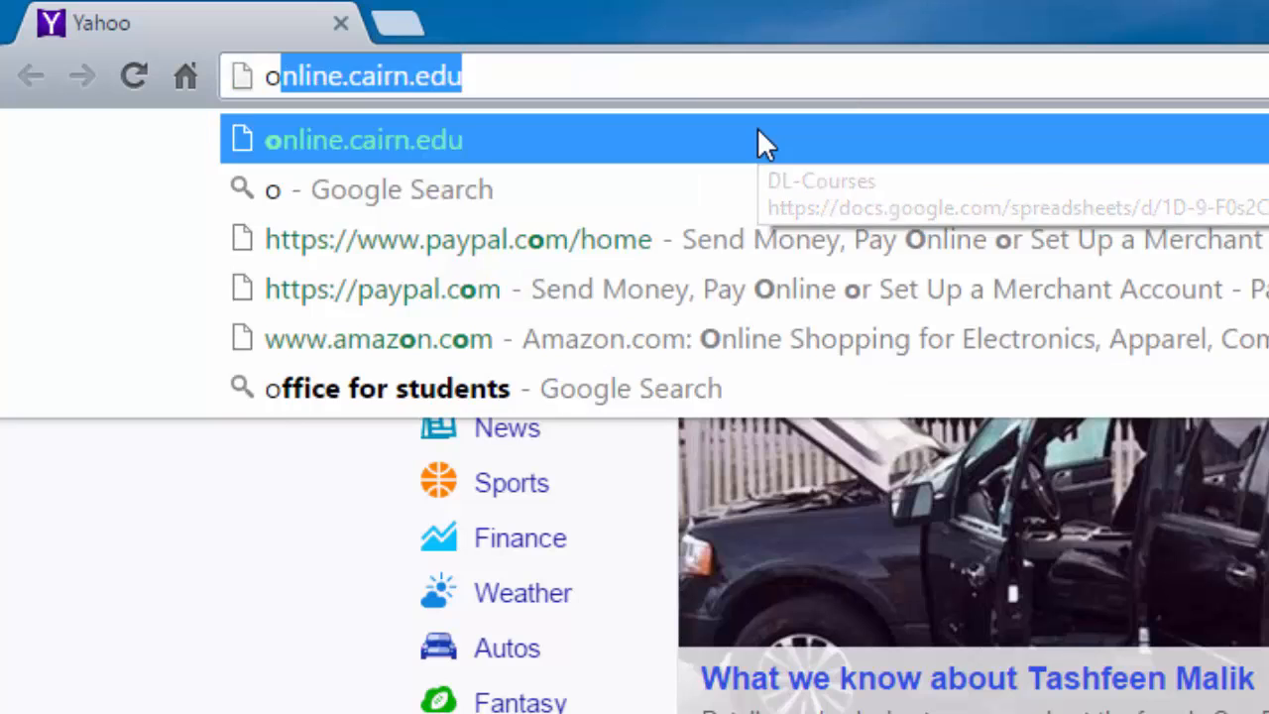
pyautogui.write('ffice for stu')
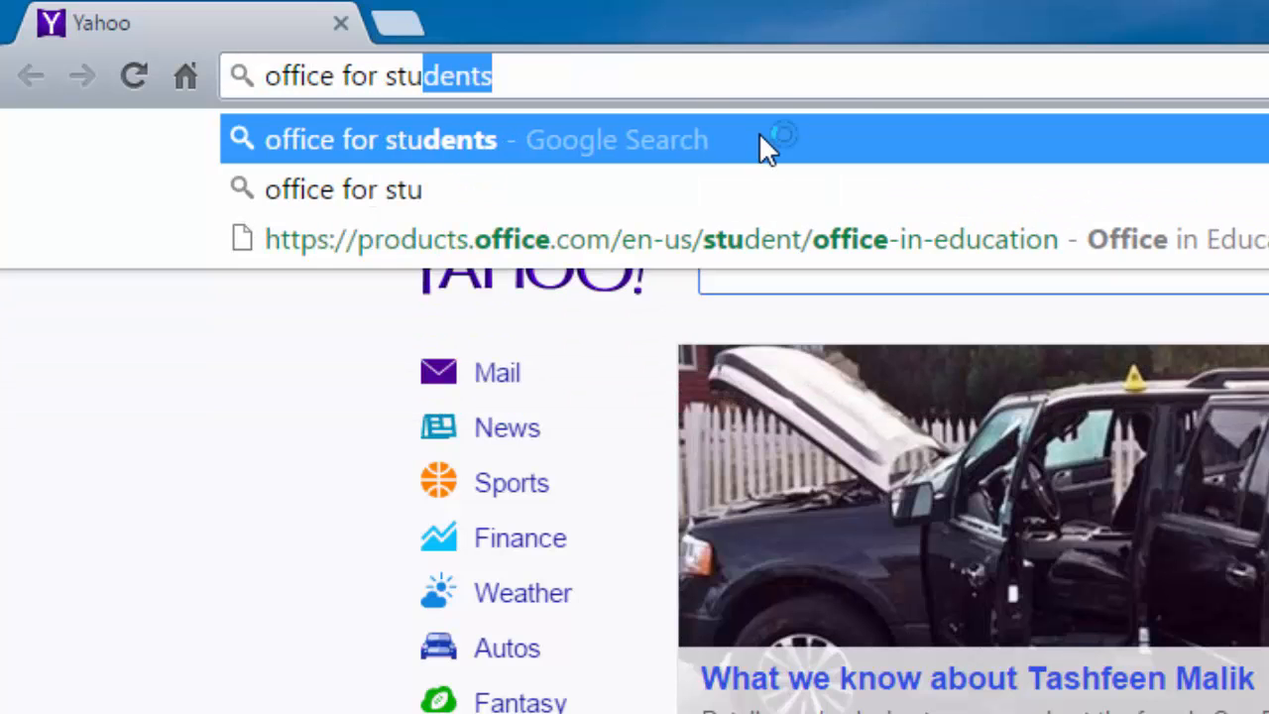
pyautogui.press('Return')
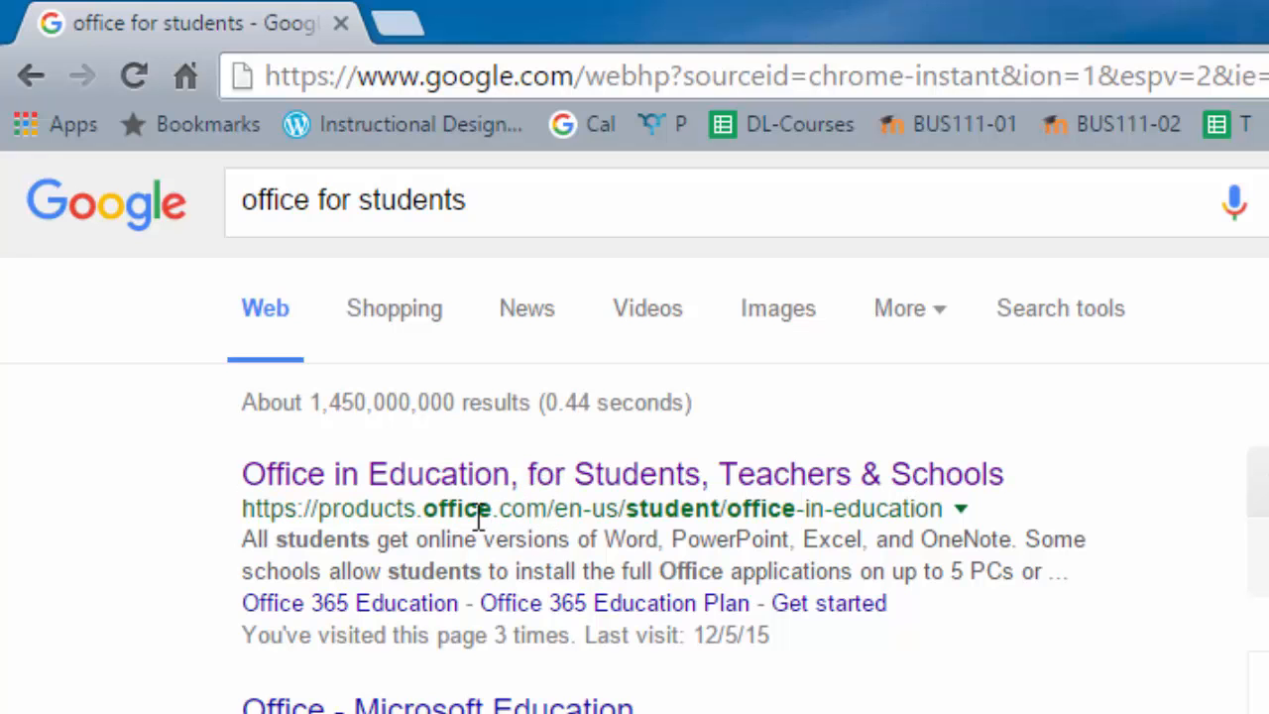
pyautogui.moveTo(437, 508); pyautogui.dragTo(537, 508)
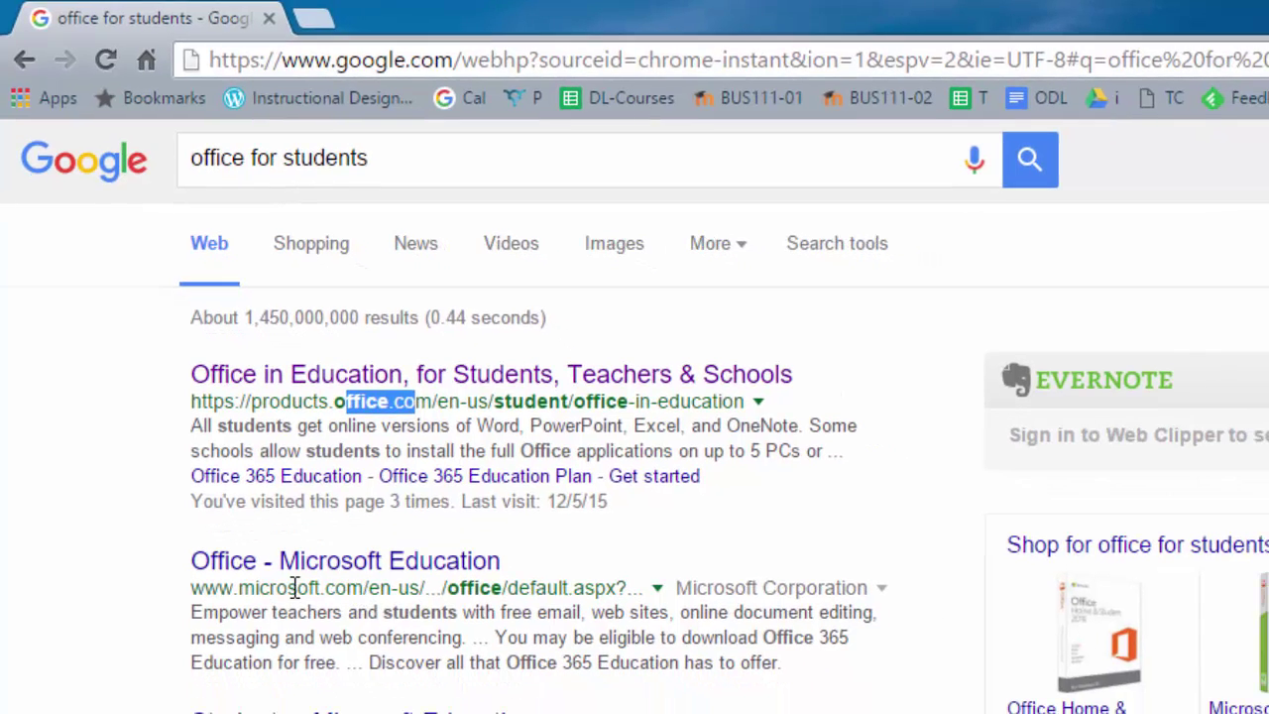
pyautogui.moveTo(288, 588); pyautogui.dragTo(363, 588)
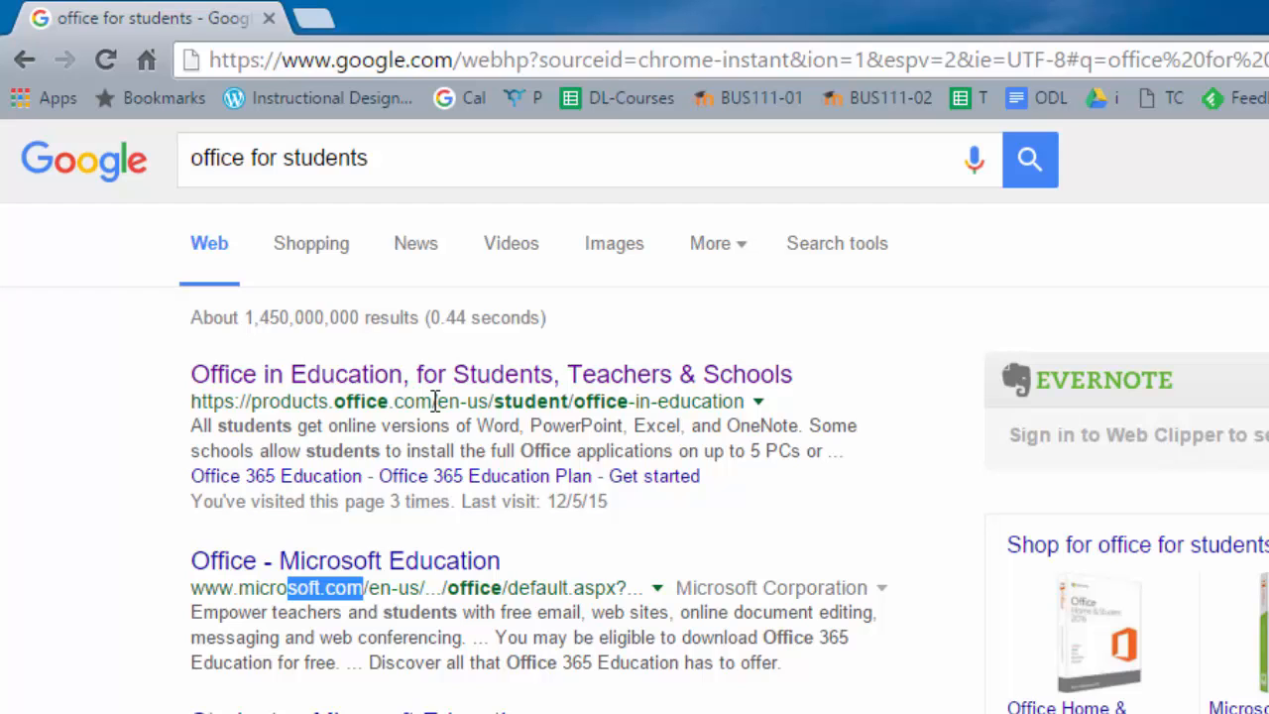
# From the Office in Education result, choose Students and start the free sign-up
pyautogui.click(432, 374)
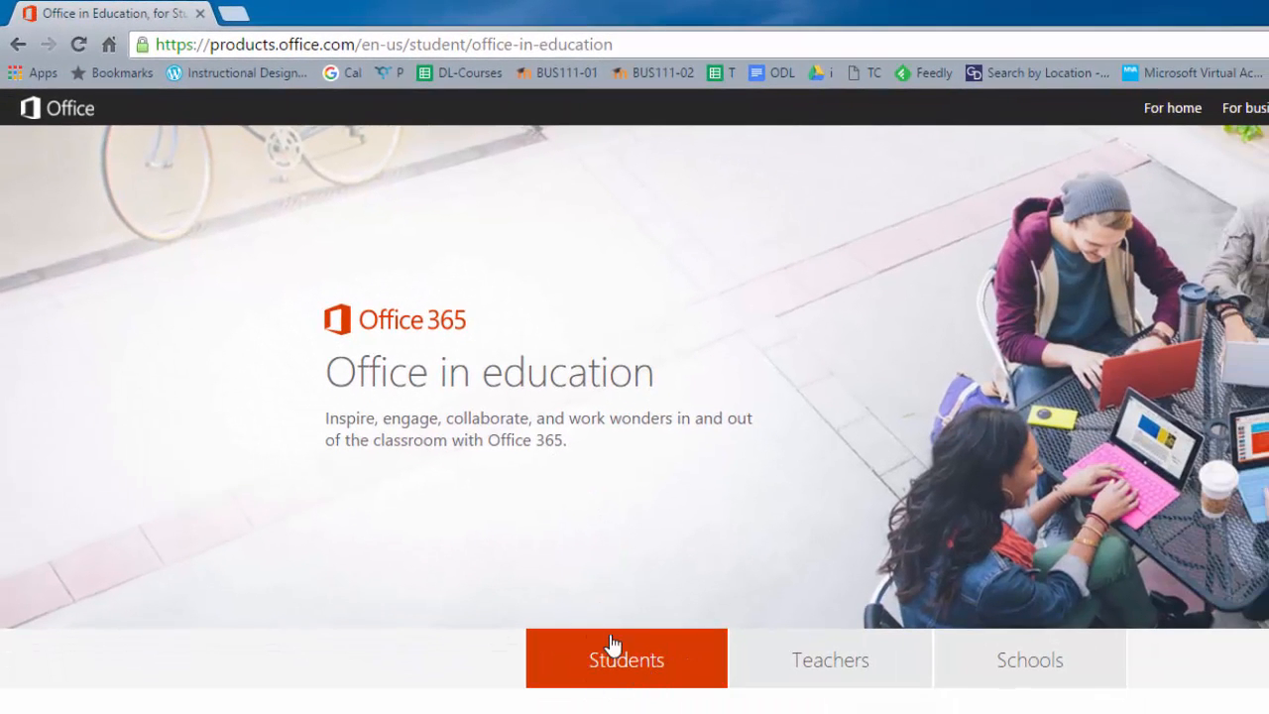
pyautogui.click(627, 660)
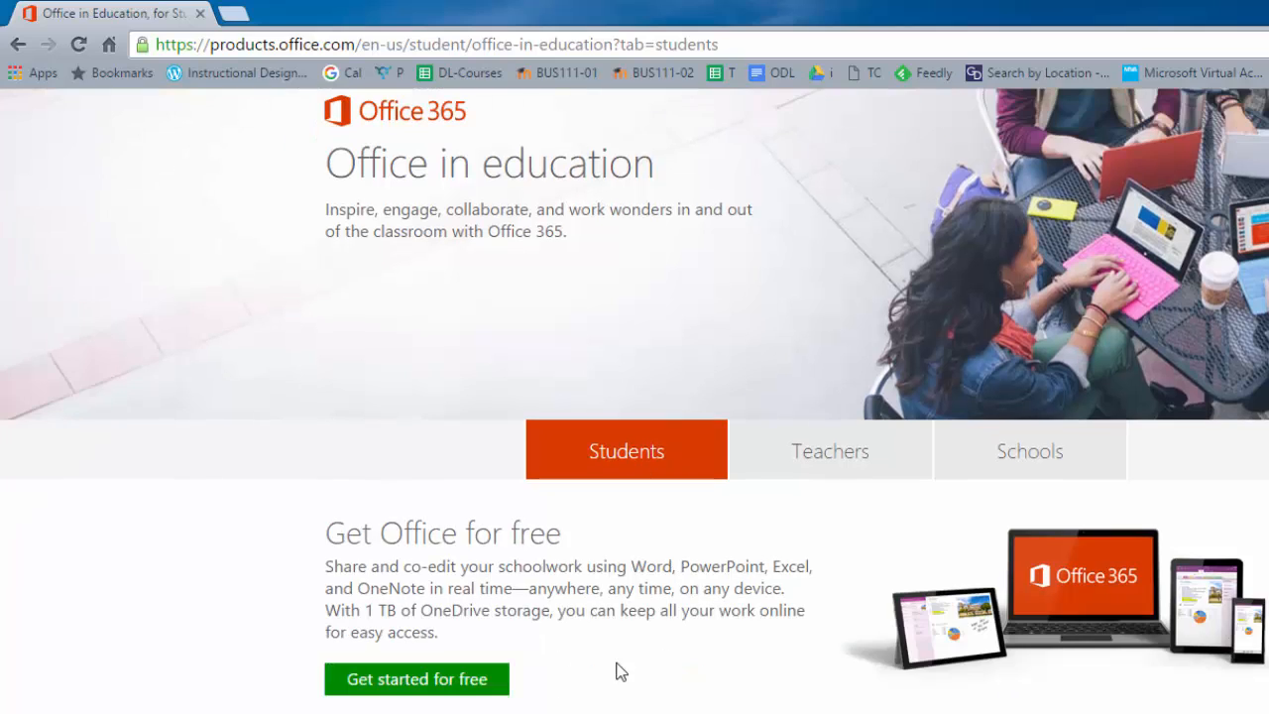
pyautogui.click(439, 689)
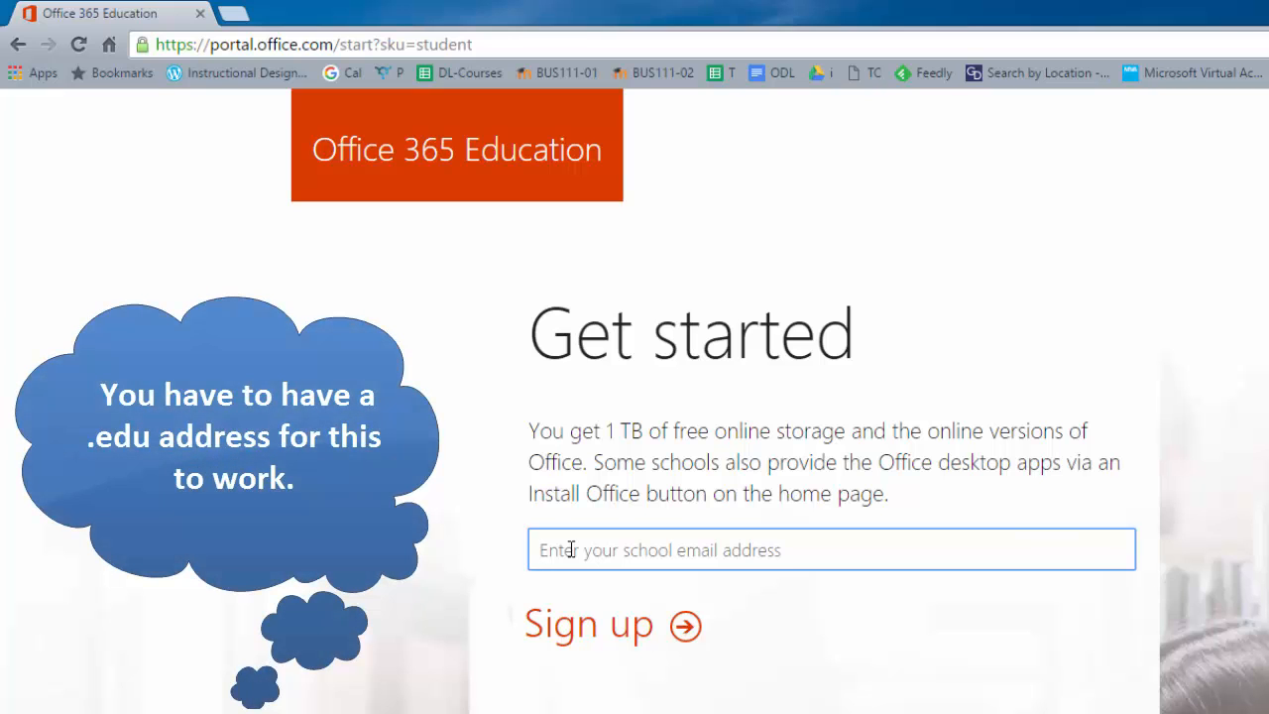
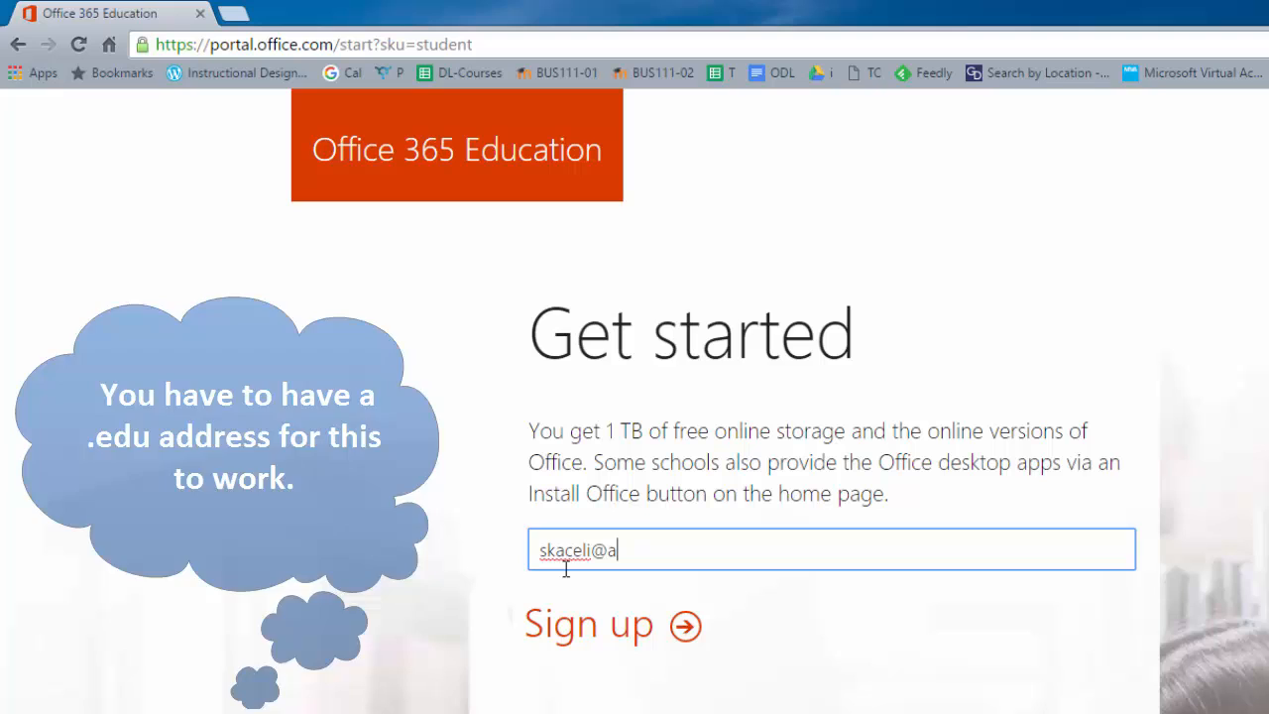
# Submit the school email for sign-up and start account setup on the Almost there page
pyautogui.press('Return')
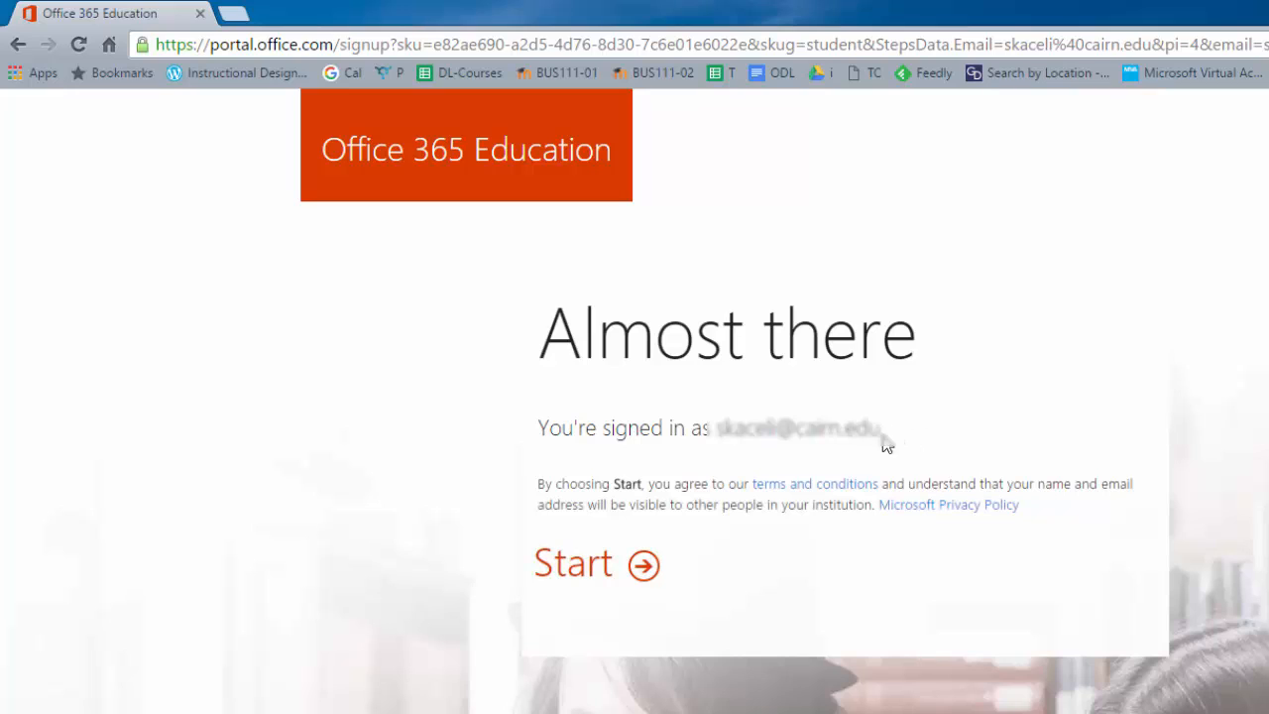
pyautogui.moveTo(880, 428); pyautogui.dragTo(539, 434)
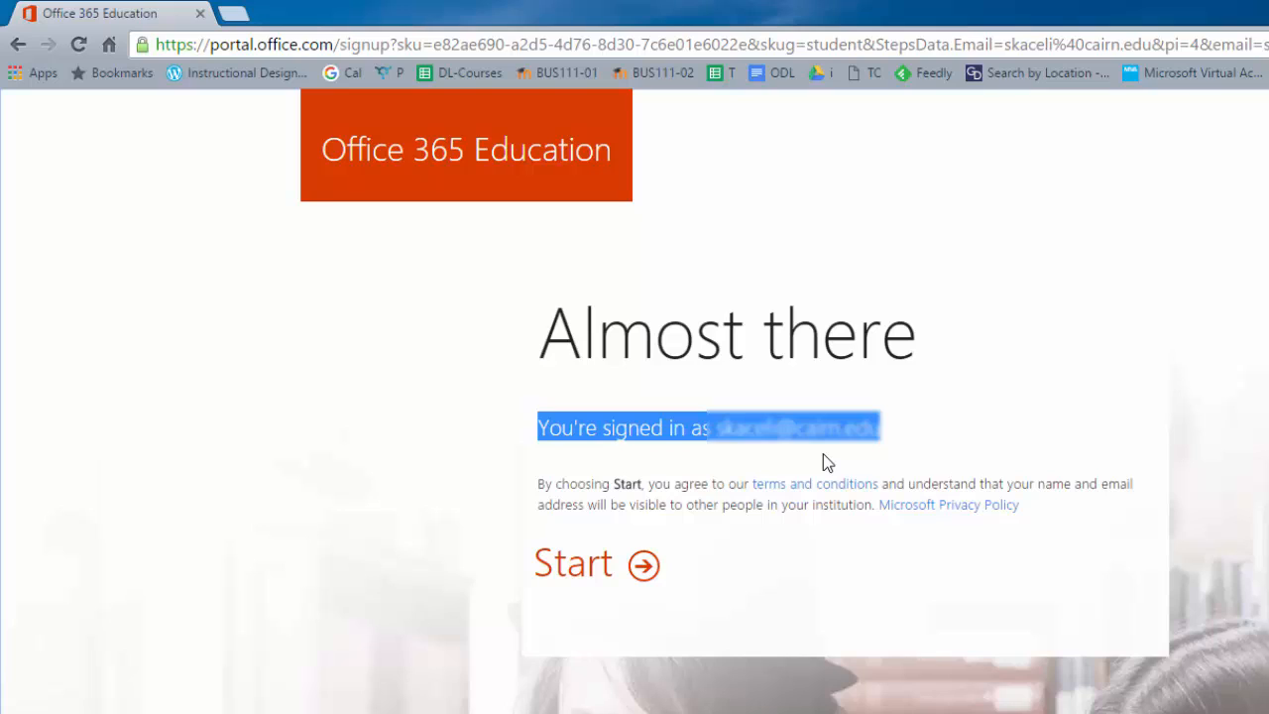
pyautogui.click(617, 575)
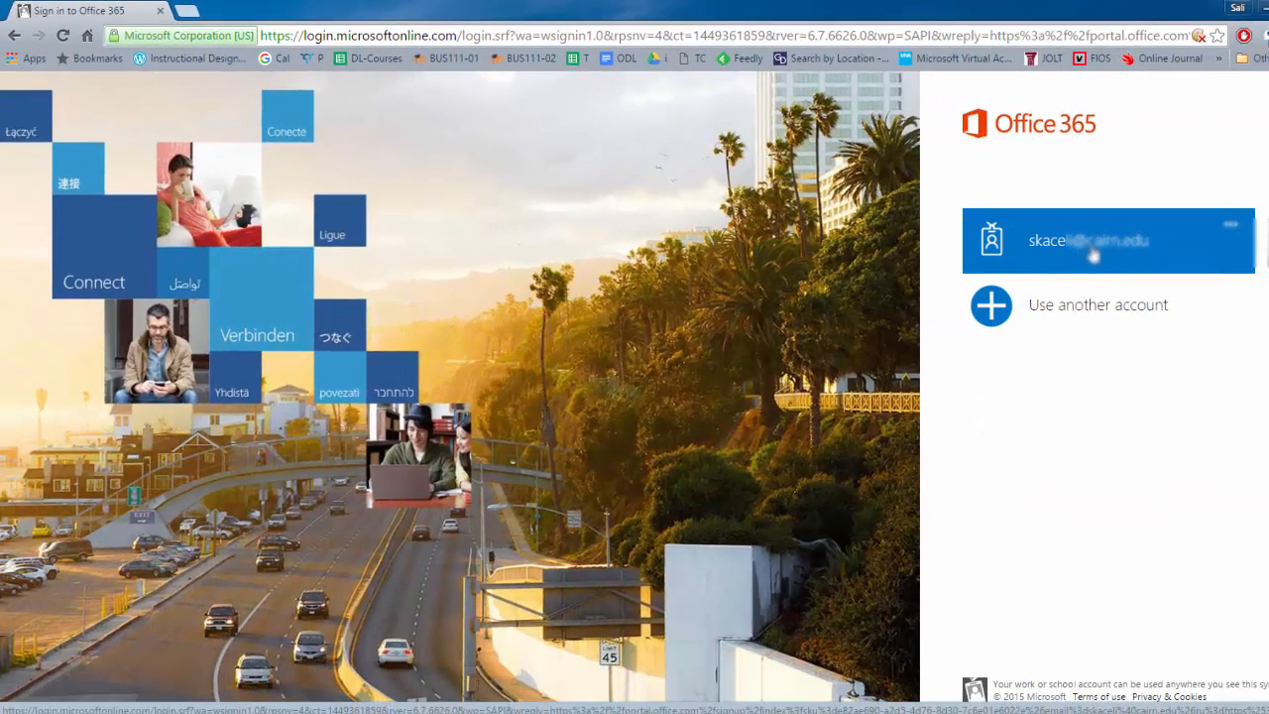
# Sign in to Office 365 with the school account and password, reaching the home page
pyautogui.click(1094, 255)
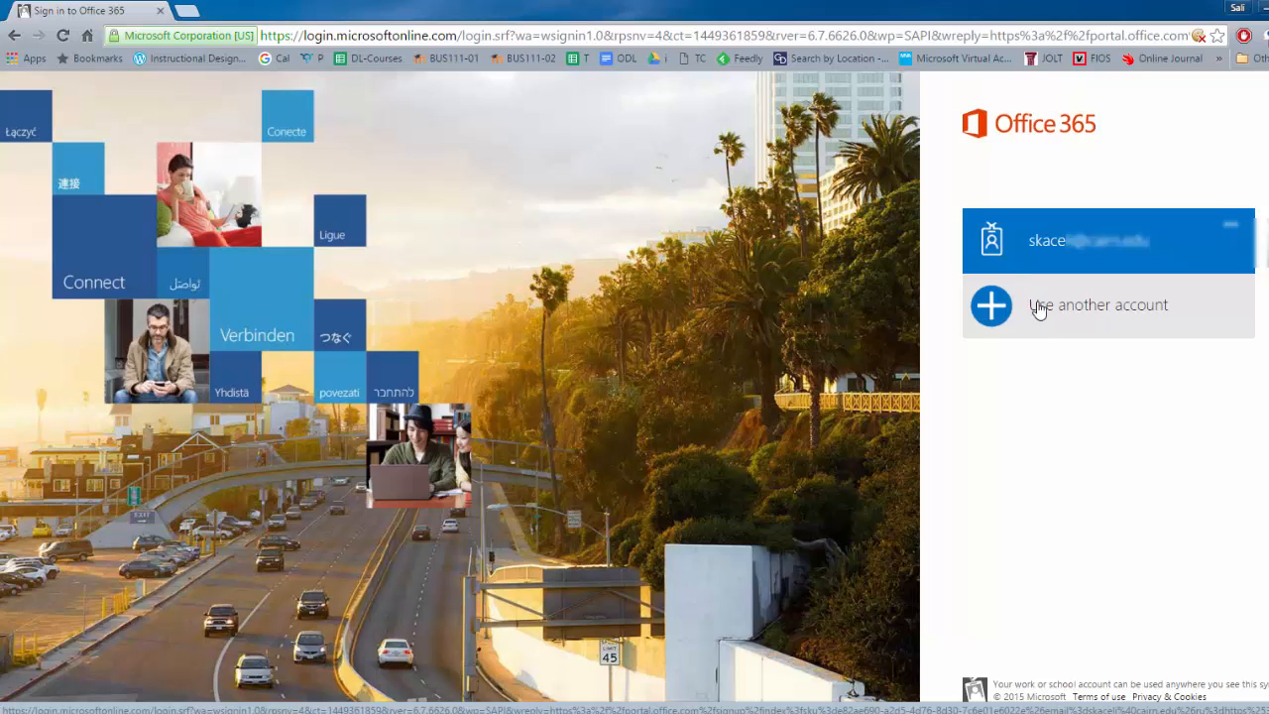
pyautogui.click(1061, 243)
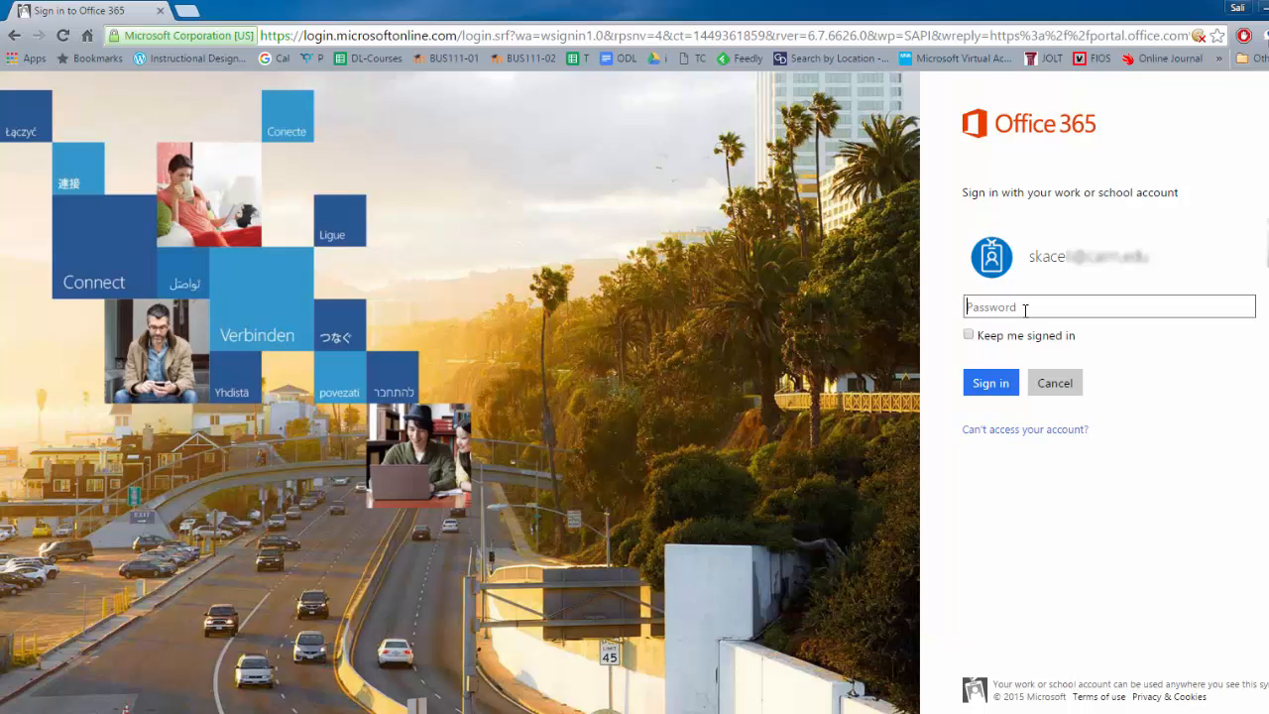
pyautogui.write('*******')
pyautogui.click(990, 382)
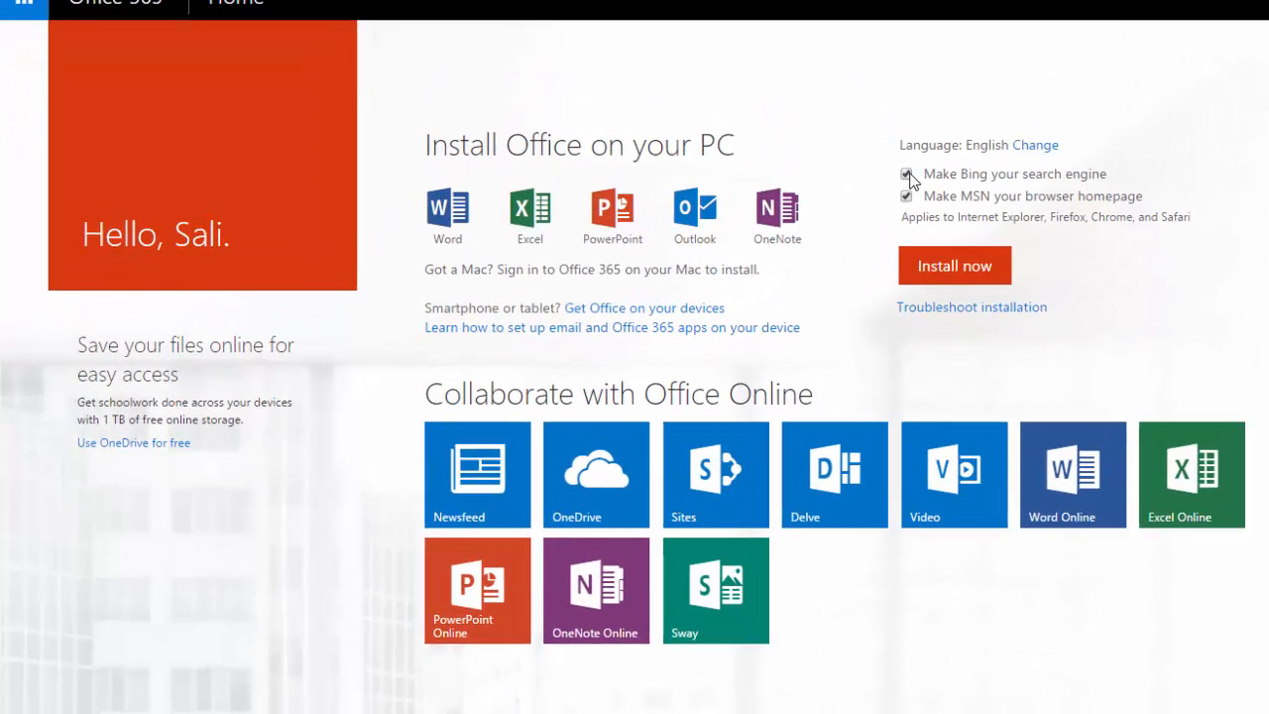
# Decline Bing search and MSN homepage, then save the Office ProPlus setup file to Downloads
pyautogui.click(999, 119)
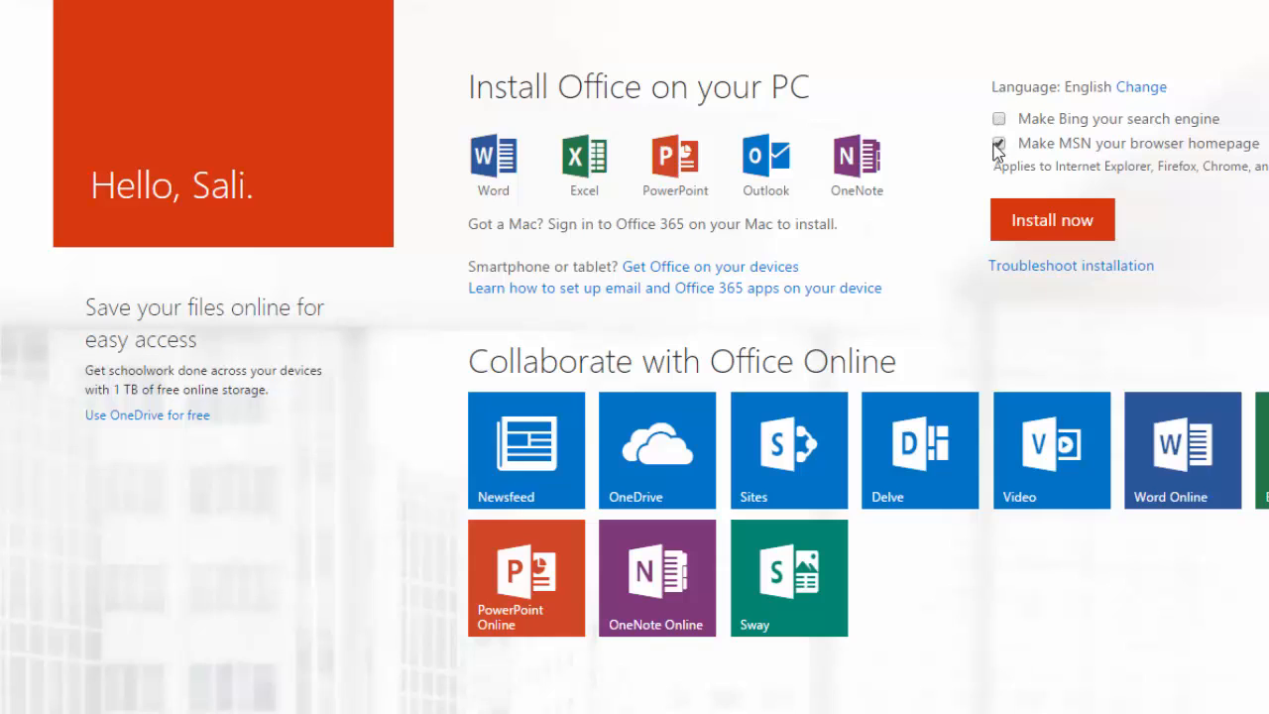
pyautogui.click(999, 143)
pyautogui.click(1046, 228)
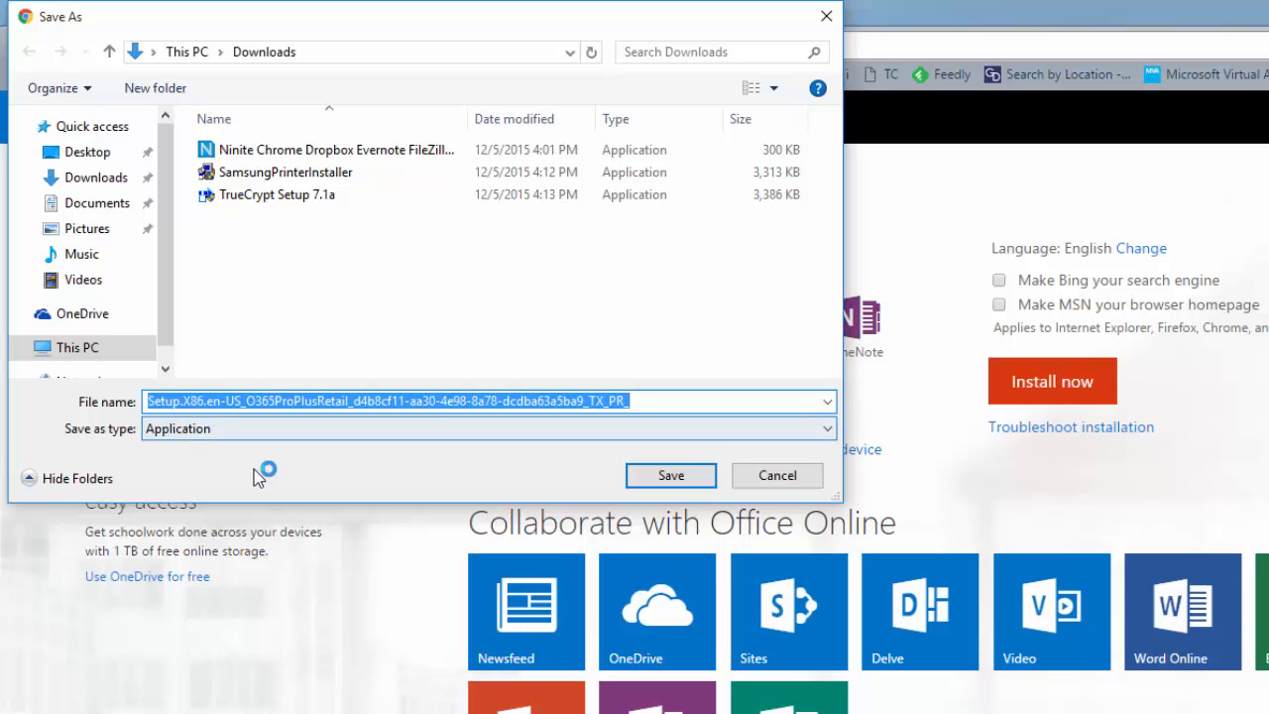
pyautogui.click(672, 484)
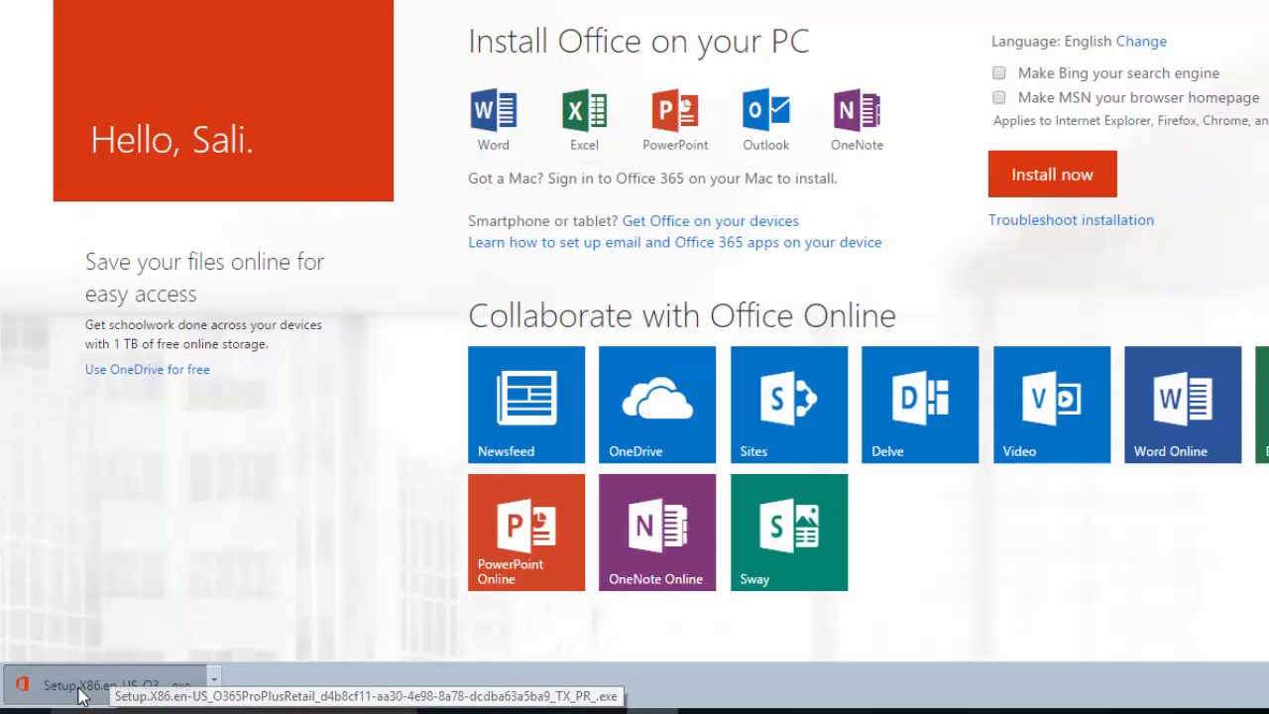
# Run the downloaded Office setup to completion and close the 'You're all set' message
pyautogui.click(83, 685)
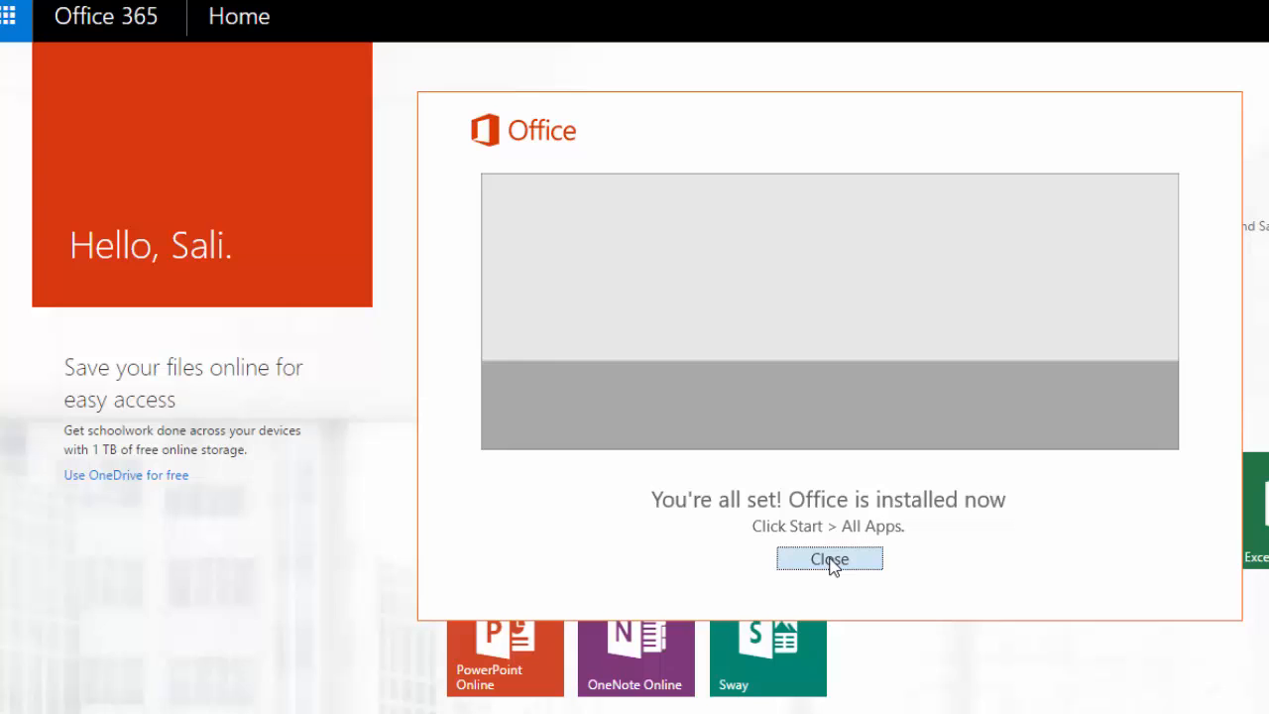
pyautogui.click(833, 563)
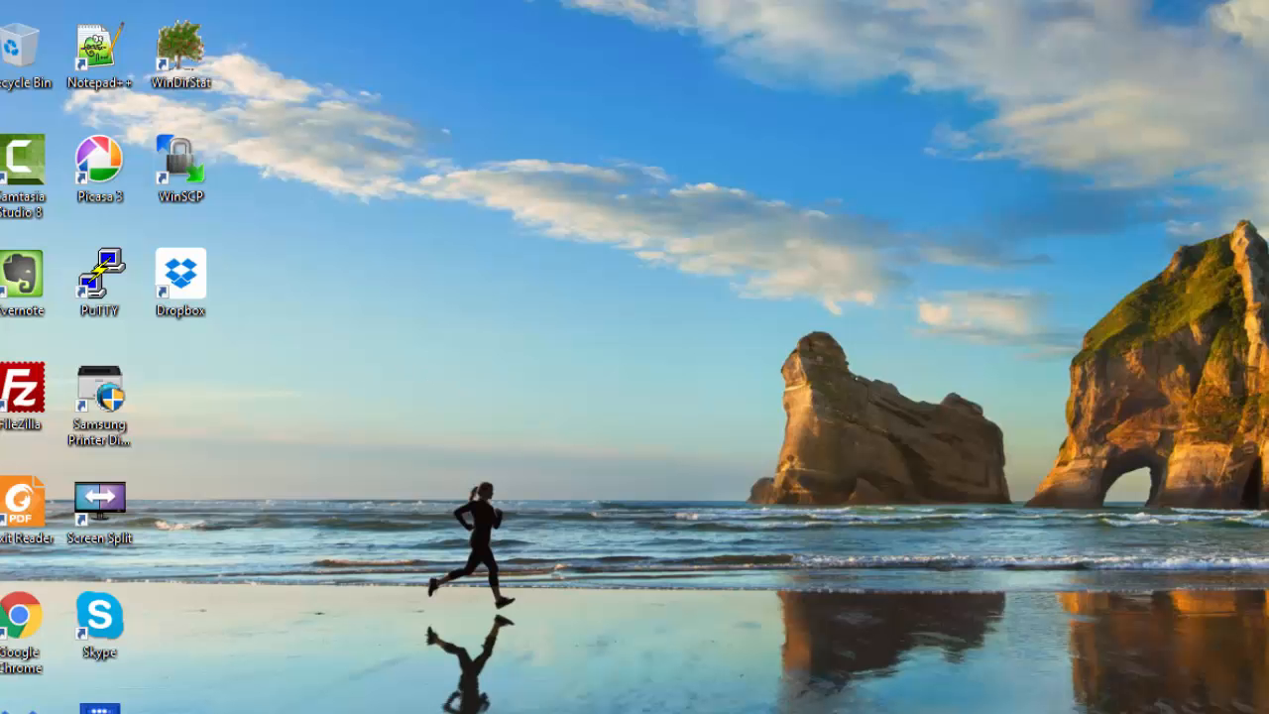
# Browse All apps in Start for the new Office 2016 programs, then bring up Windows search
pyautogui.press('super')
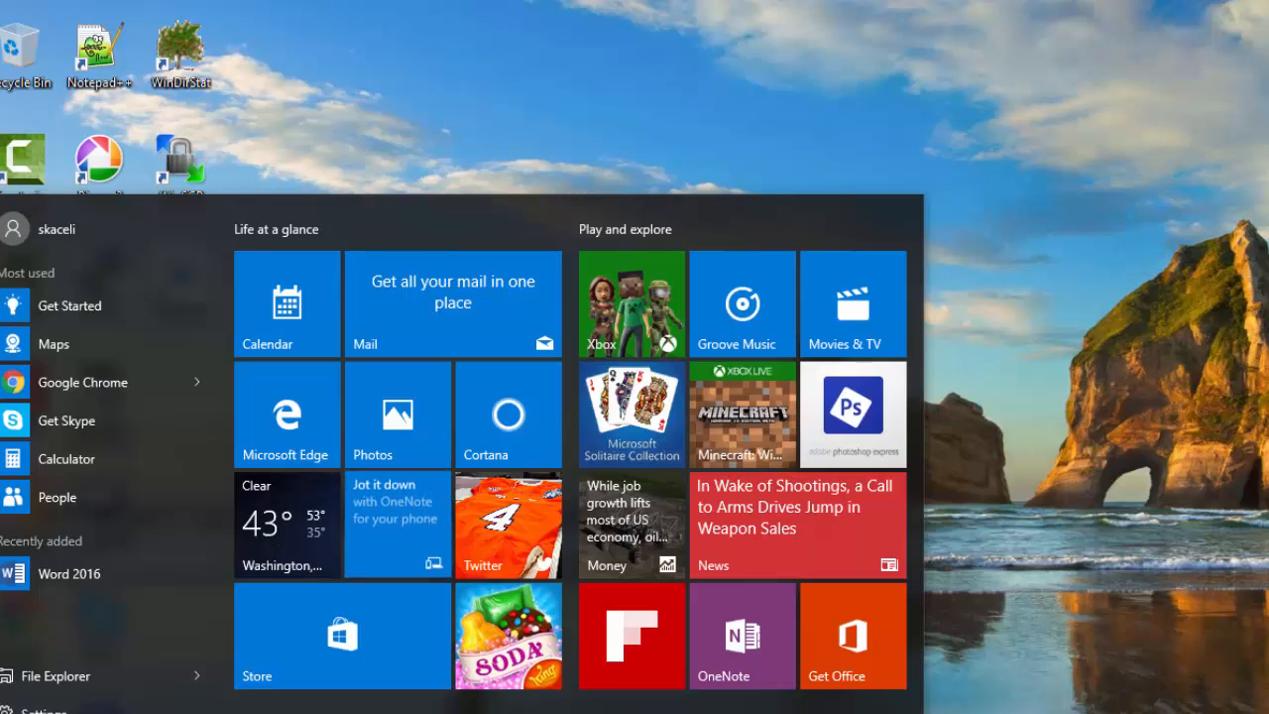
pyautogui.click(59, 709)
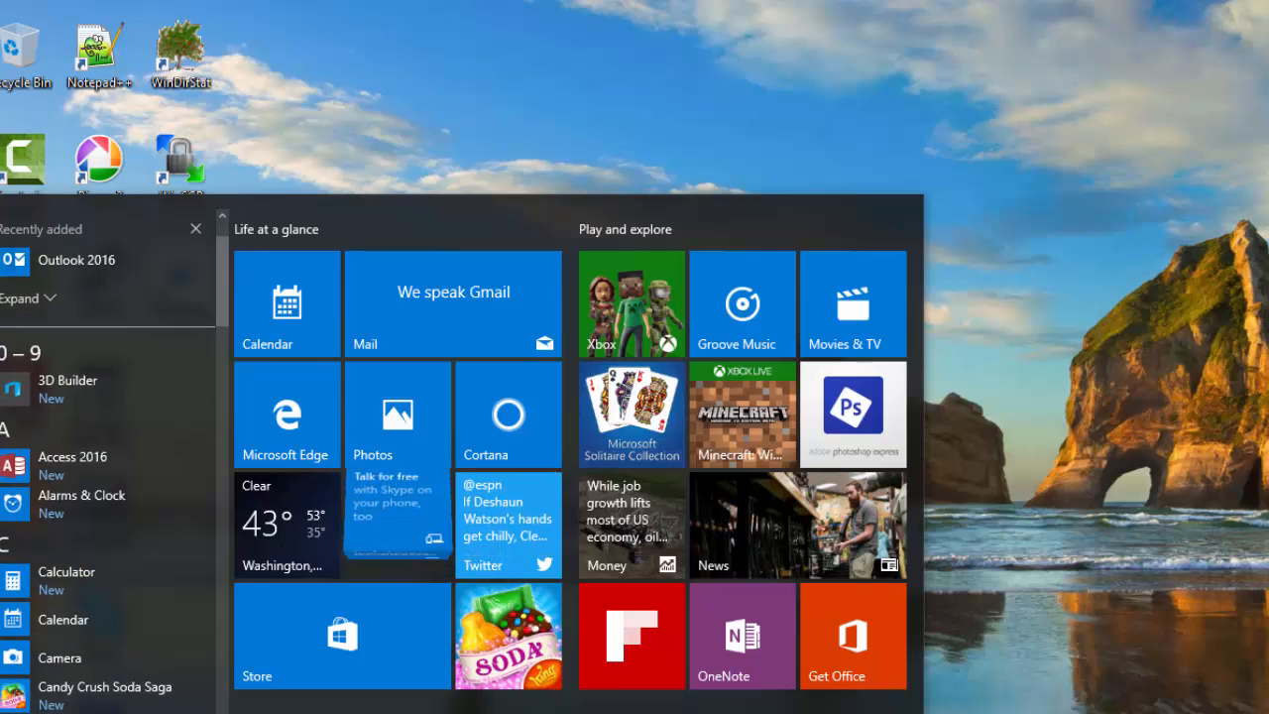
pyautogui.scroll(-3, 90, 303)
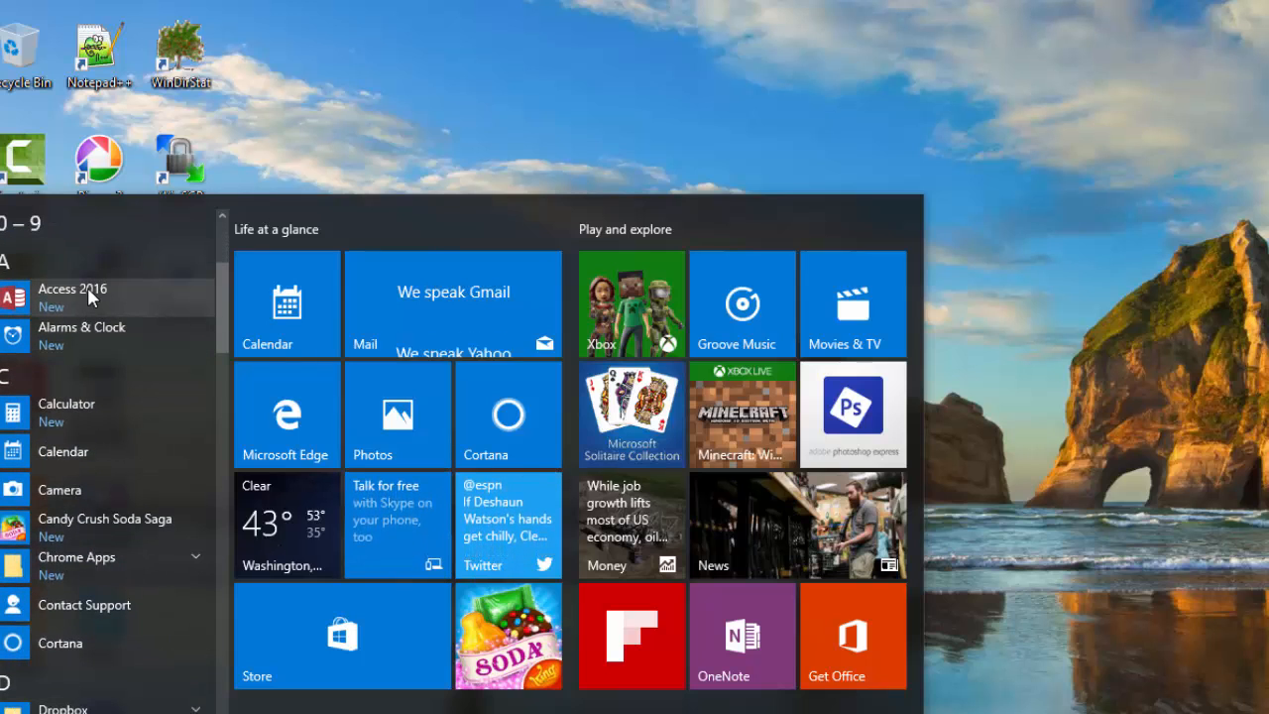
pyautogui.scroll(-3, 69, 594)
pyautogui.scroll(-2, 60, 576)
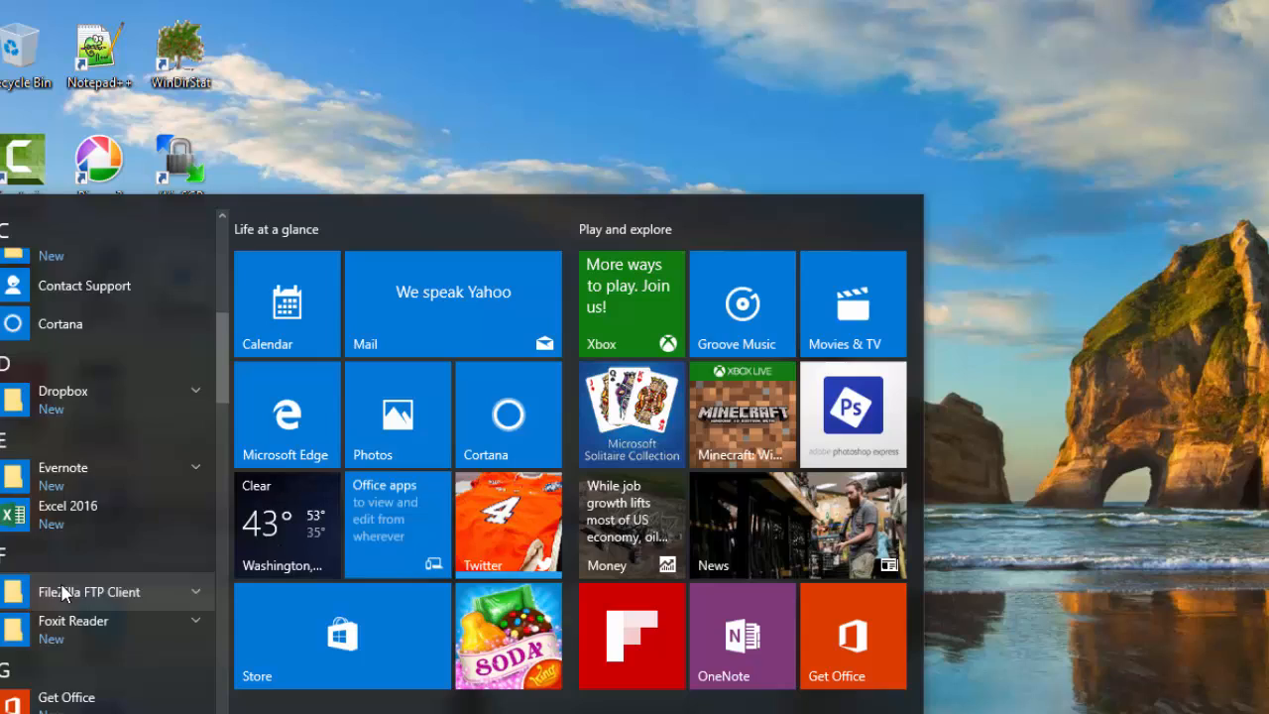
pyautogui.scroll(-4, 70, 565)
pyautogui.scroll(-2, 99, 675)
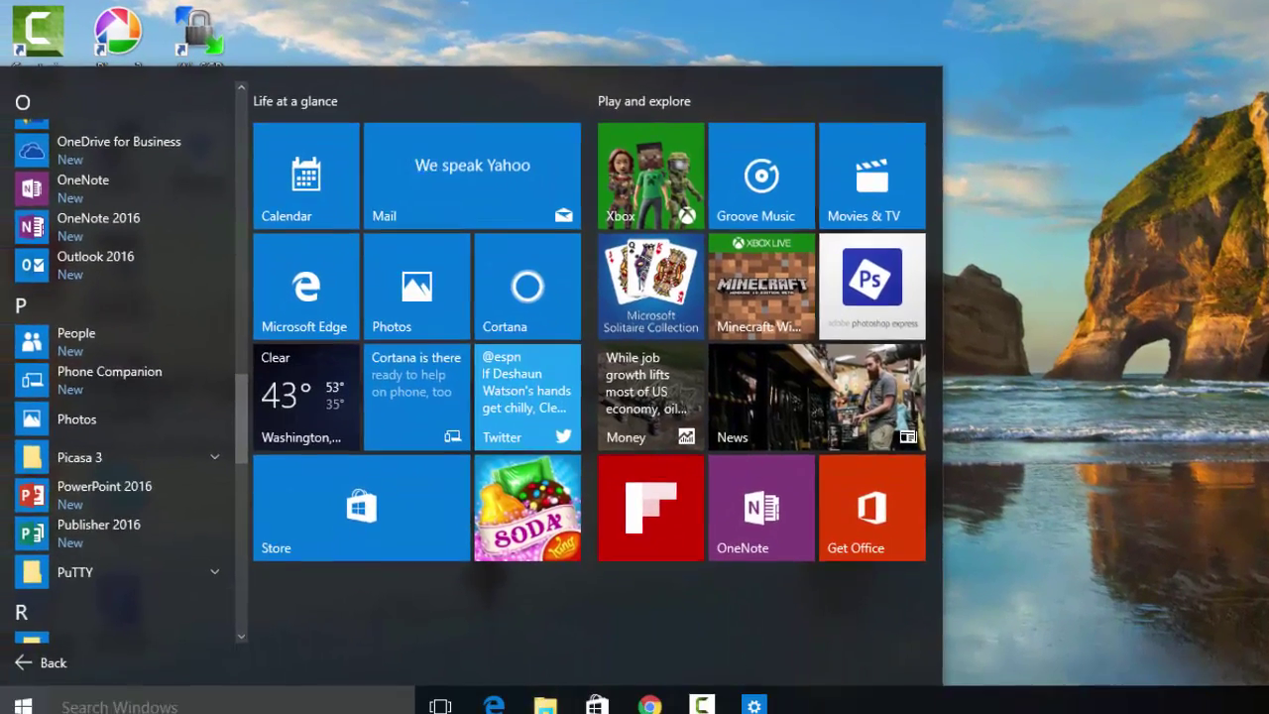
pyautogui.click(119, 705)
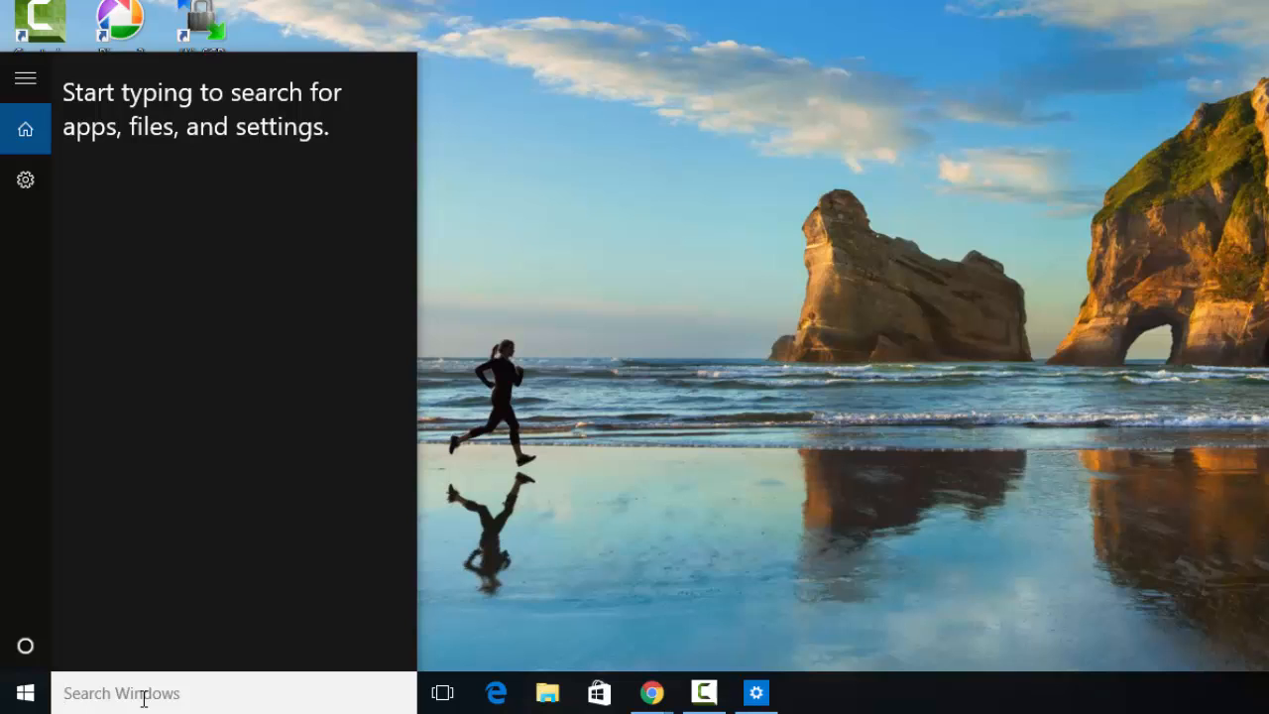
pyautogui.write('w')
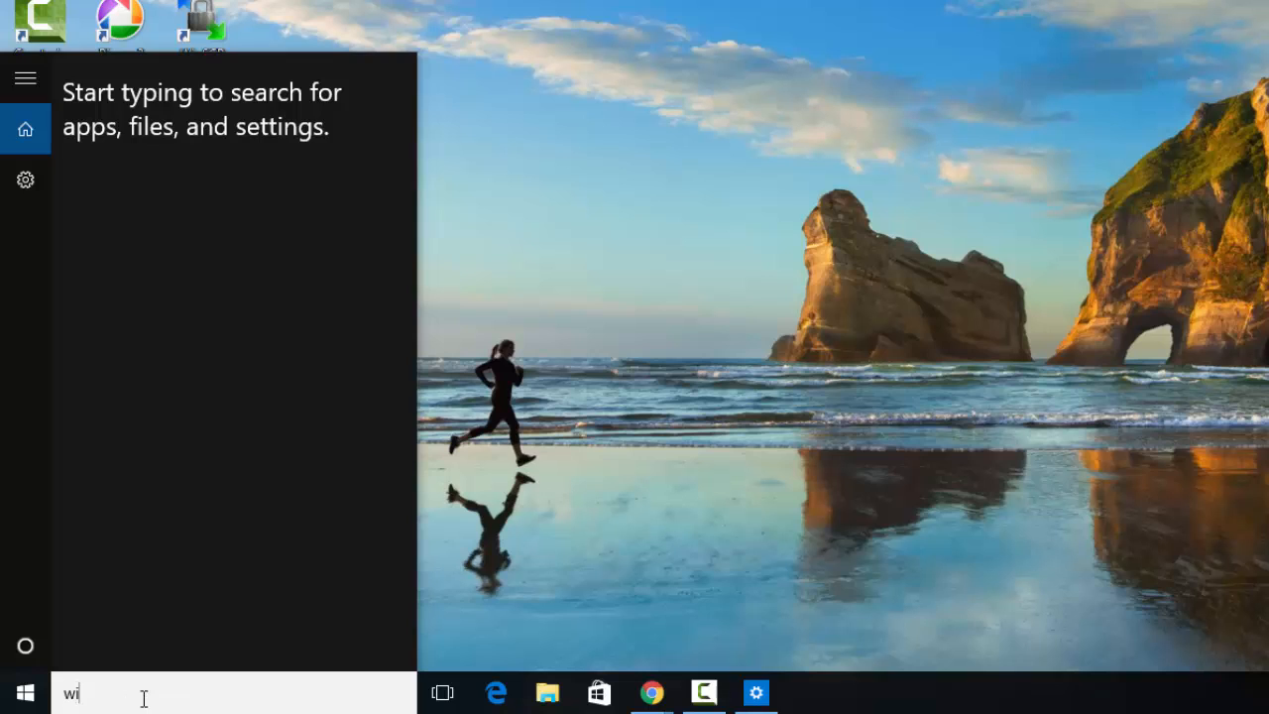
pyautogui.write('ord')
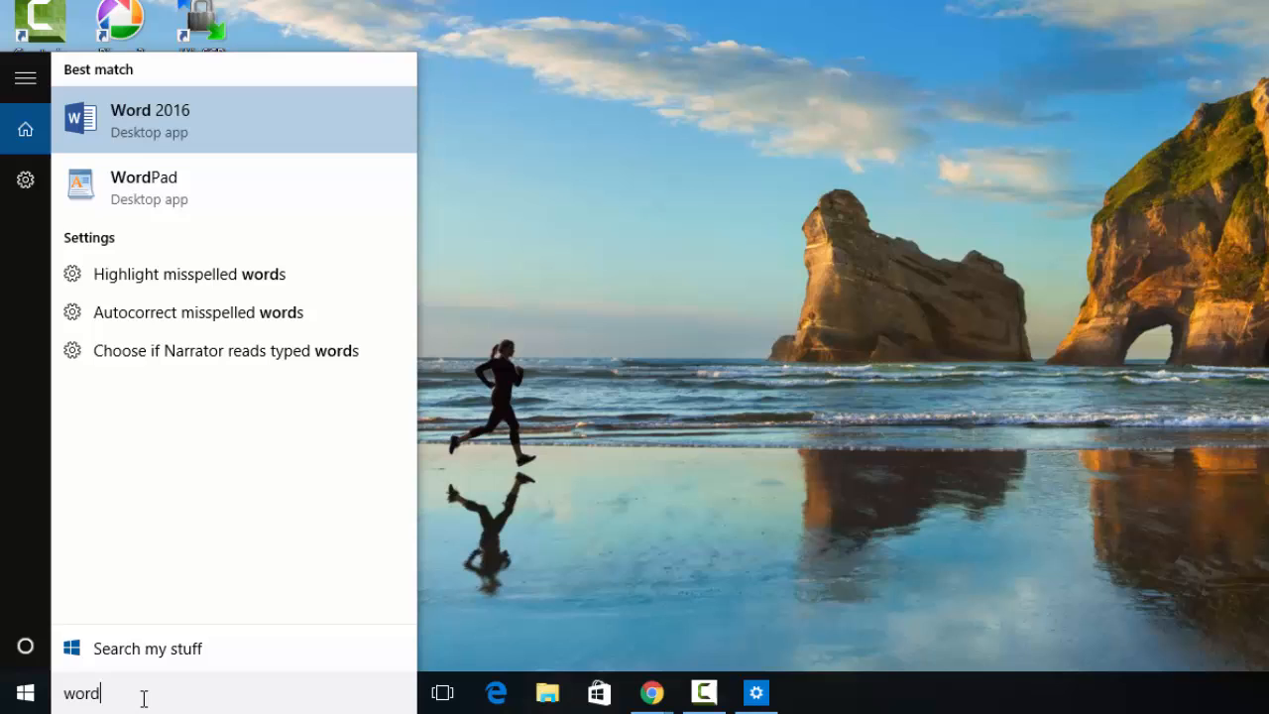
# Pin Word 2016 from search to the taskbar and launch it from there
pyautogui.rightClick(114, 119)
pyautogui.click(188, 248)
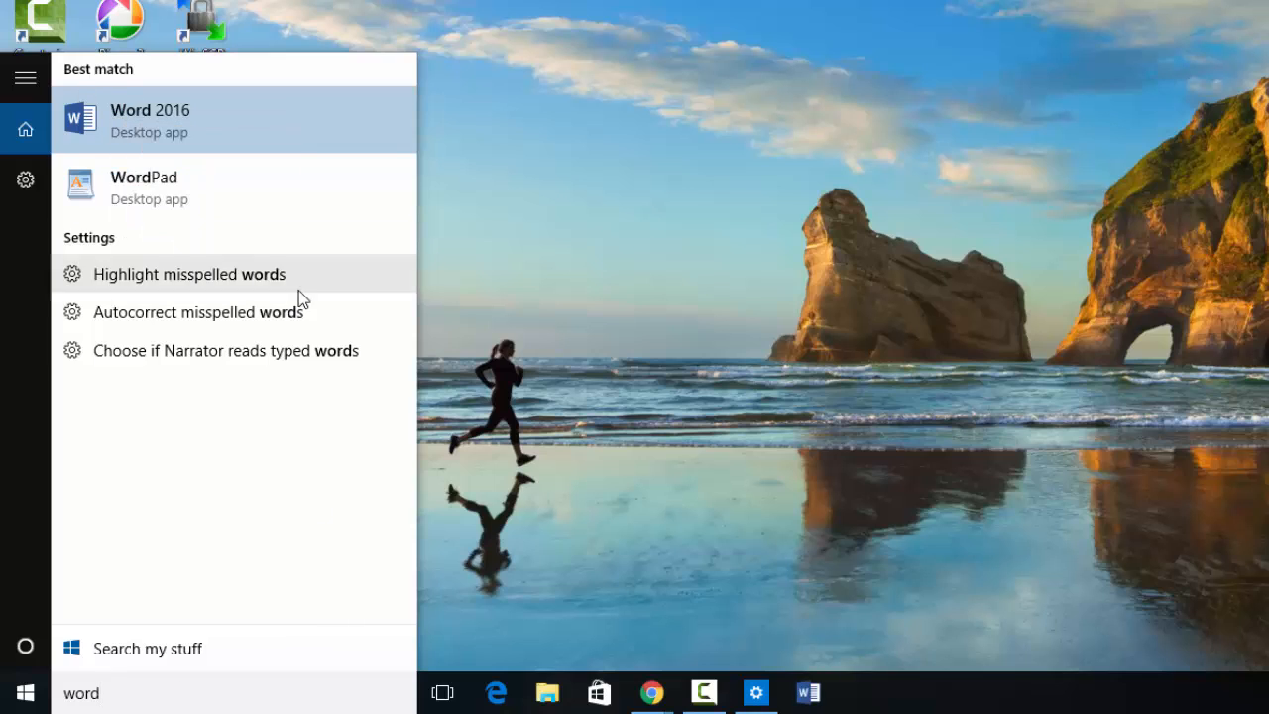
pyautogui.click(809, 693)
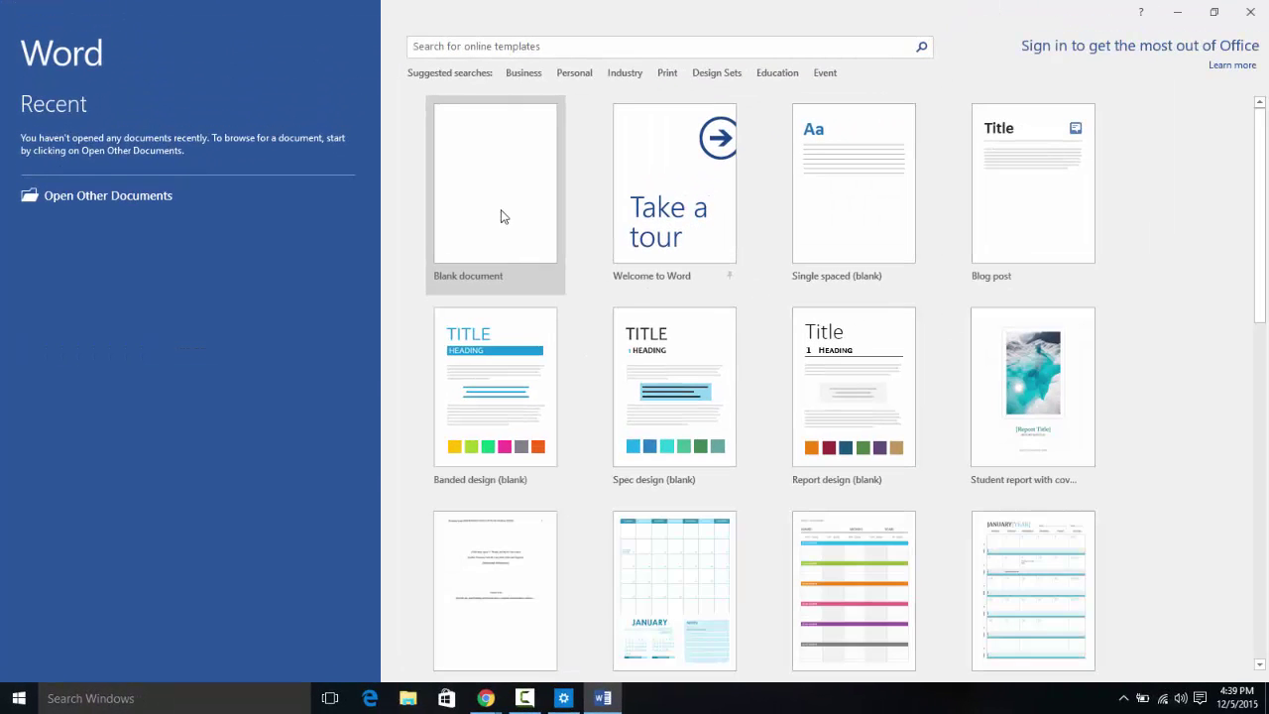
# Start a blank document, view the Office 365 ProPlus account info, then close Word
pyautogui.click(502, 216)
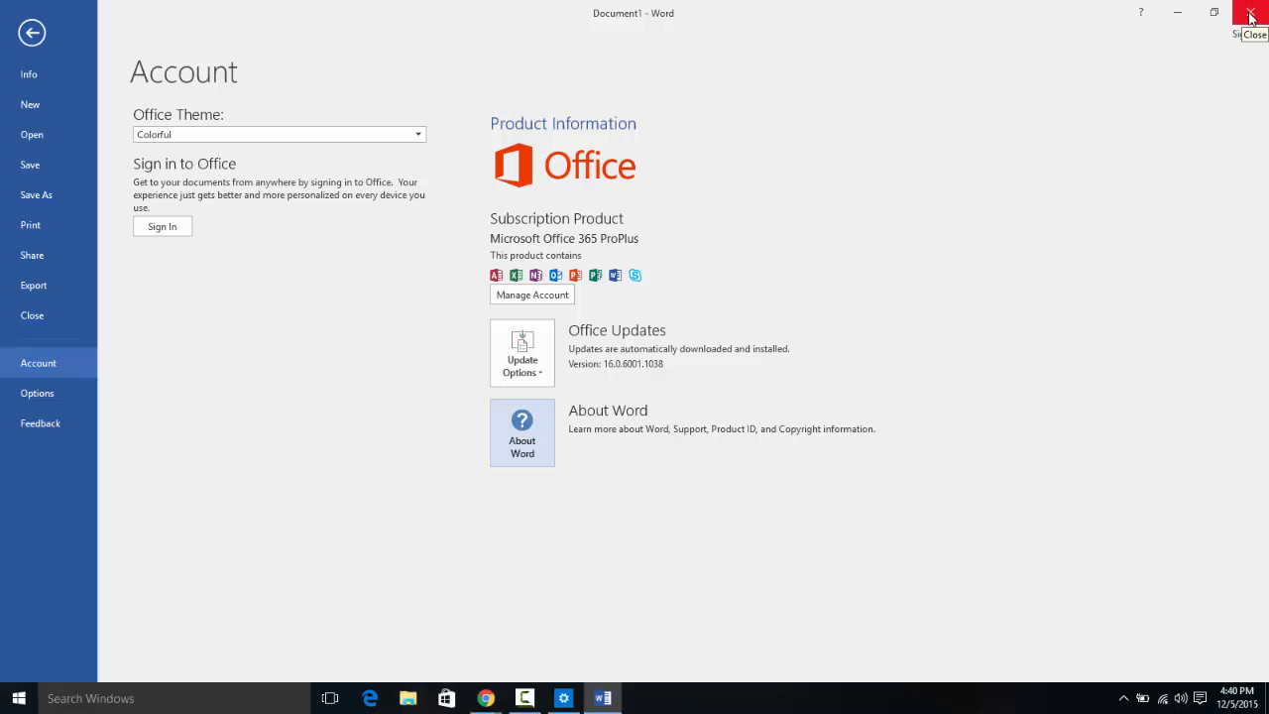
pyautogui.click(1251, 16)
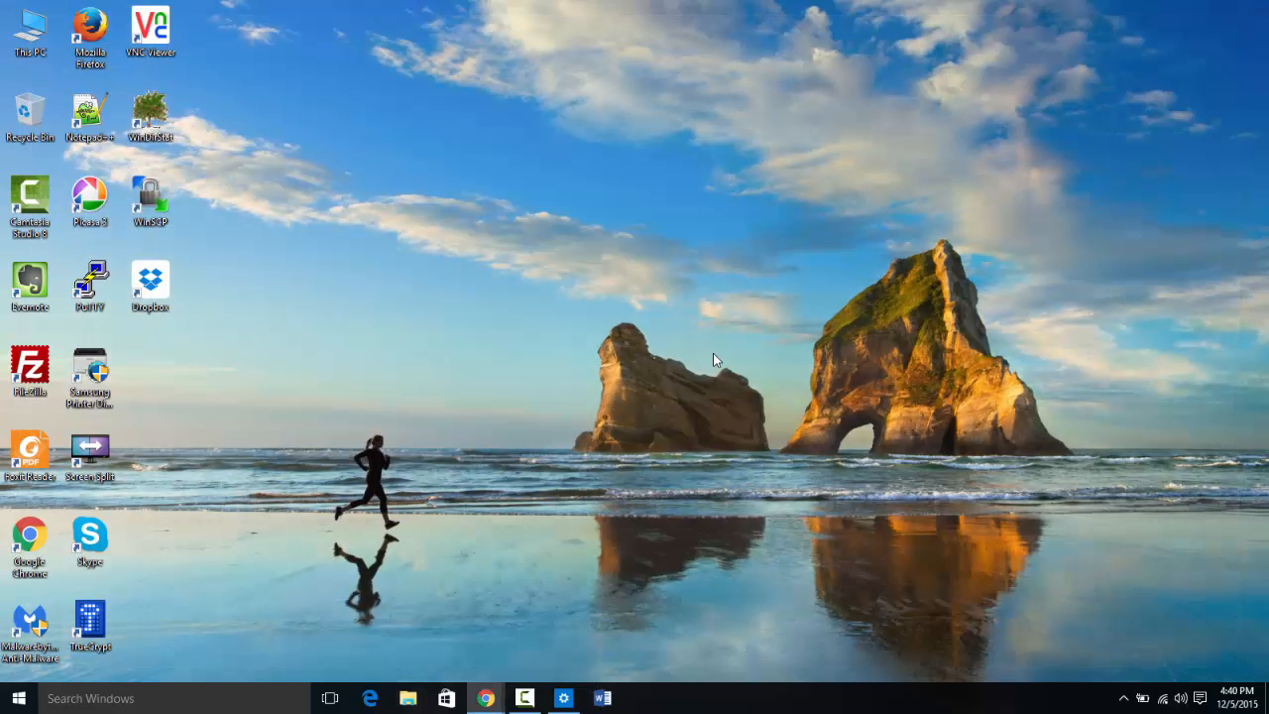